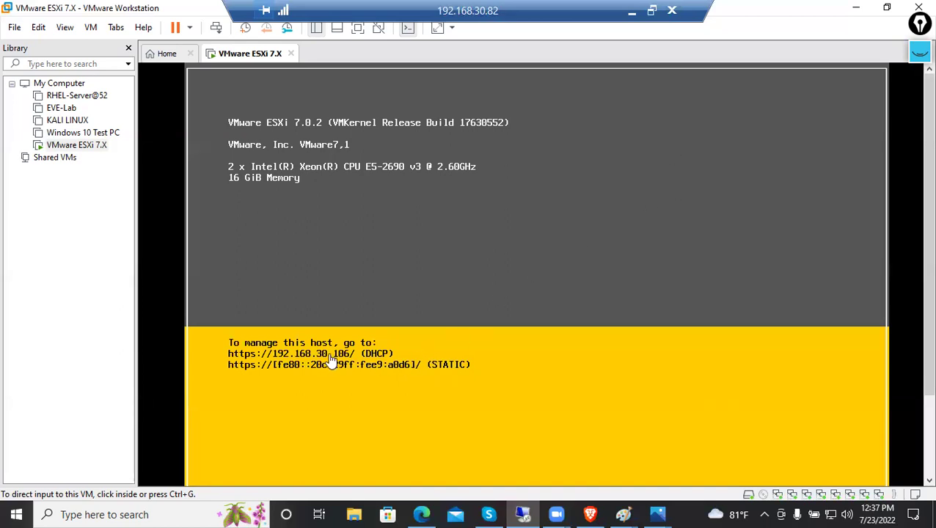
left_click(856, 8)
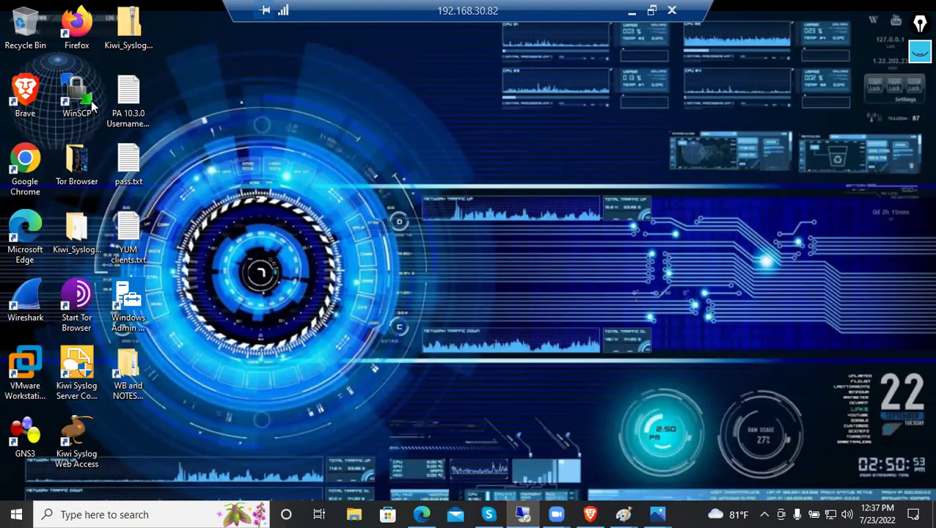
double_click(89, 43)
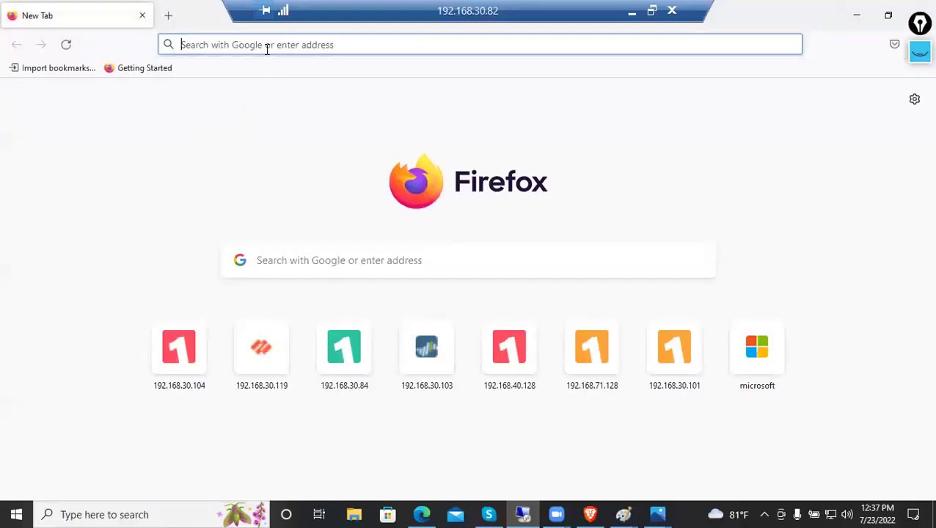
left_click(267, 44)
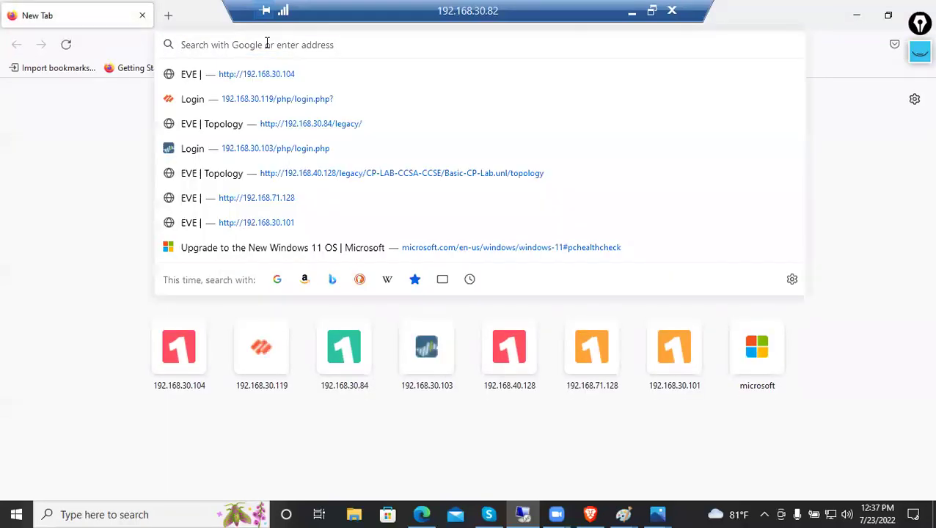
type("https")
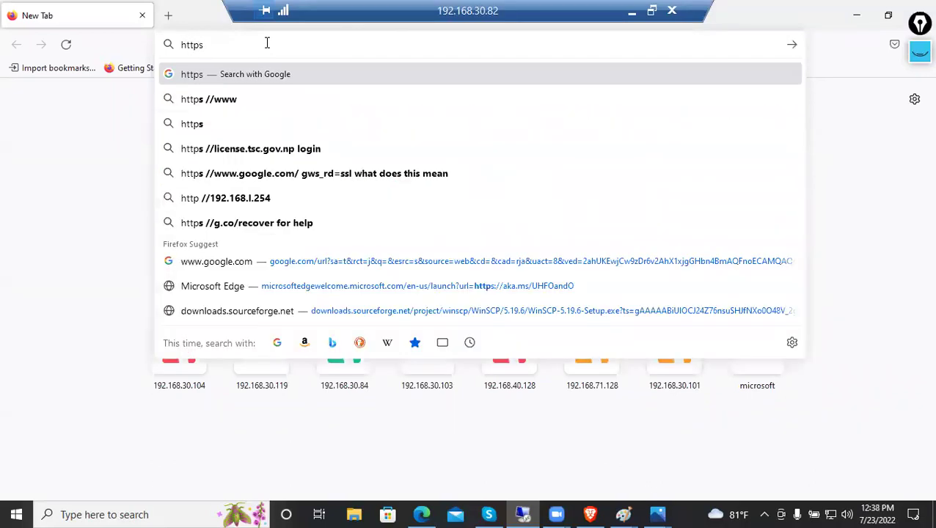
type("://192.168.30.1")
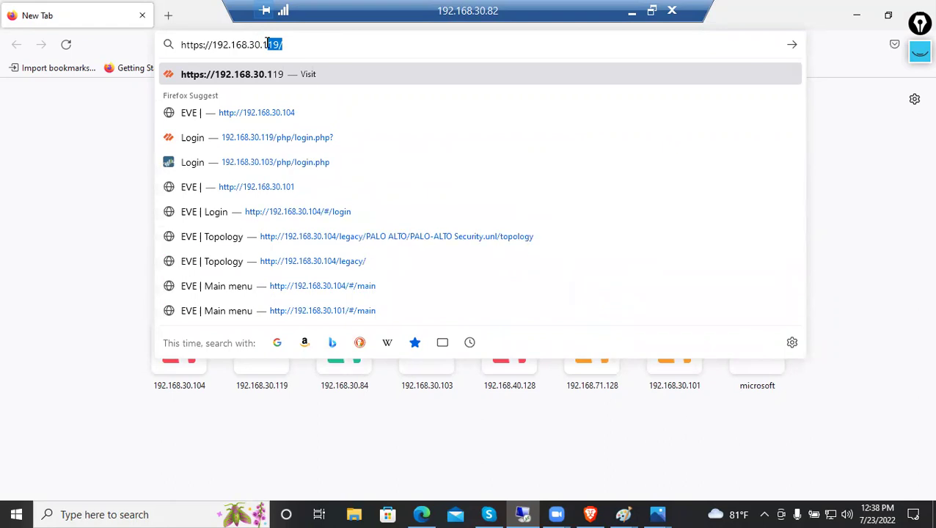
type("06")
key("Return")
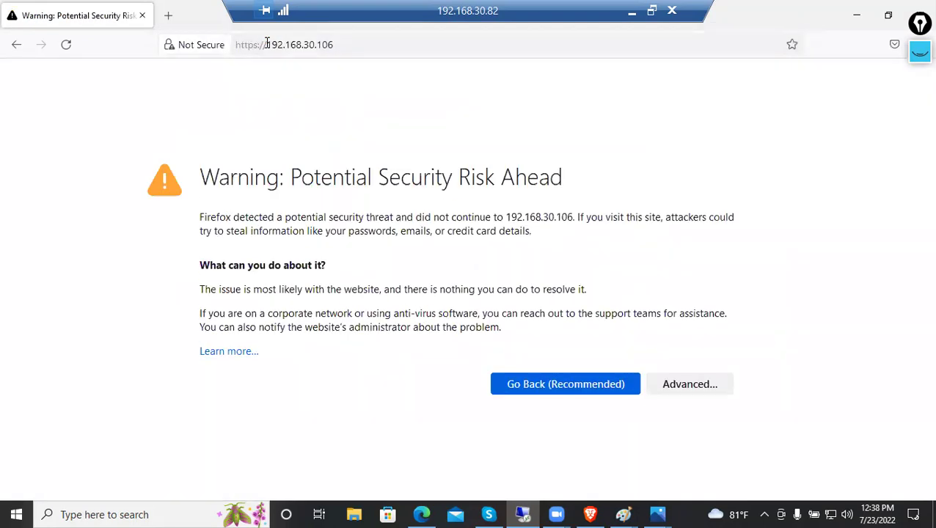
left_click(689, 384)
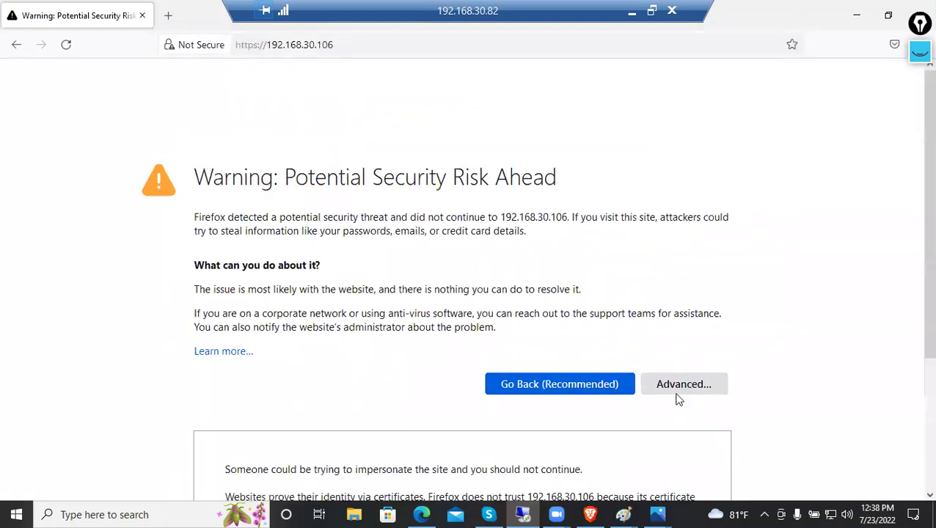
left_click(656, 450)
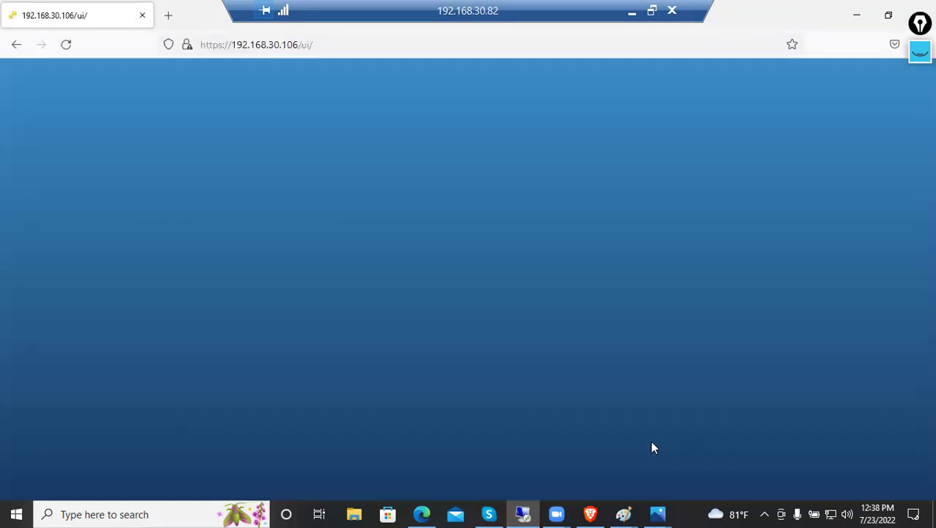
- Log in to the ESXi host as root with the account password, saving the login and accepting the Customer Experience Improvement Program
left_click(184, 294)
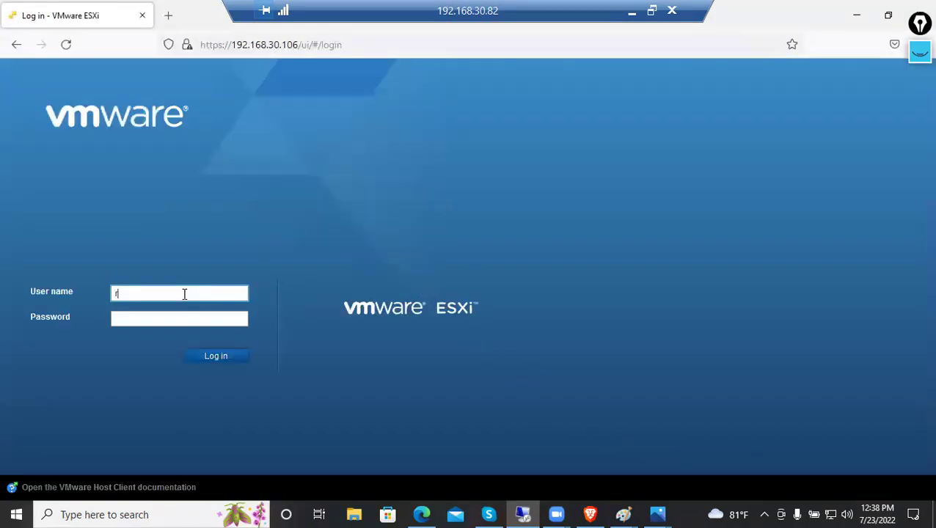
key("Tab")
type("**********")
key("Return")
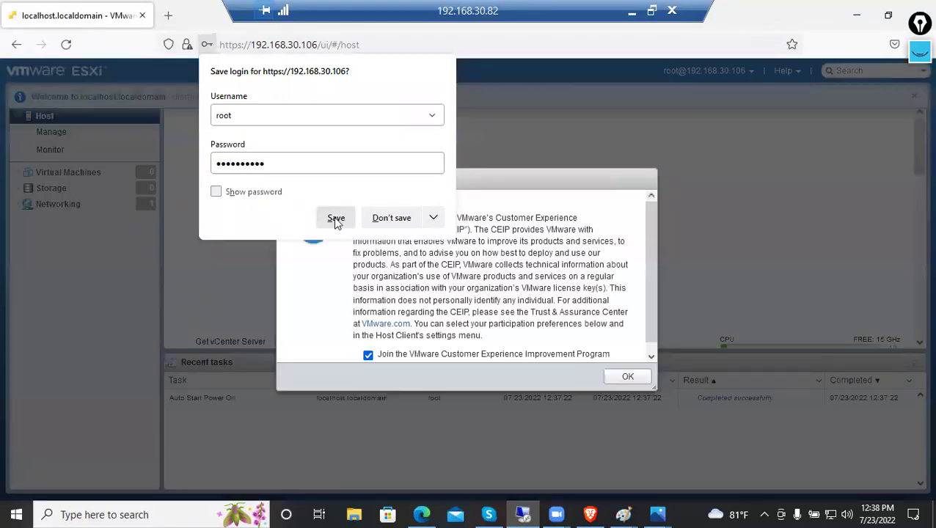
left_click(335, 217)
left_click(612, 384)
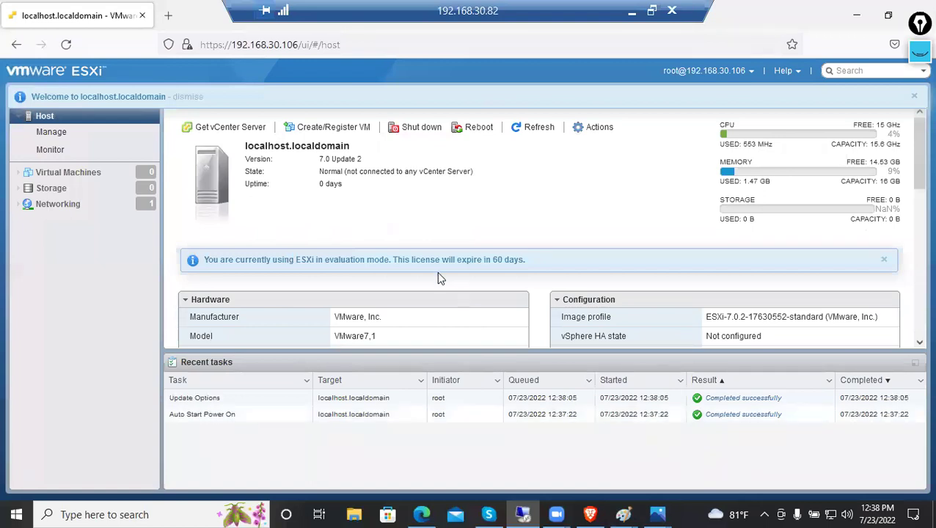
- Examine the host overview's hardware, networking, storage, system information and performance summary, refreshing the page once
scroll(382, 224, "down", 5)
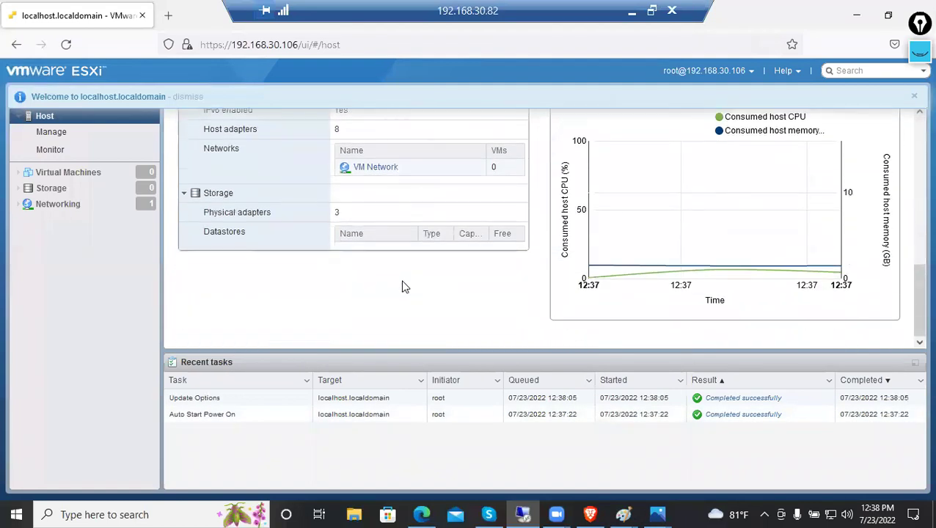
scroll(411, 275, "up", 3)
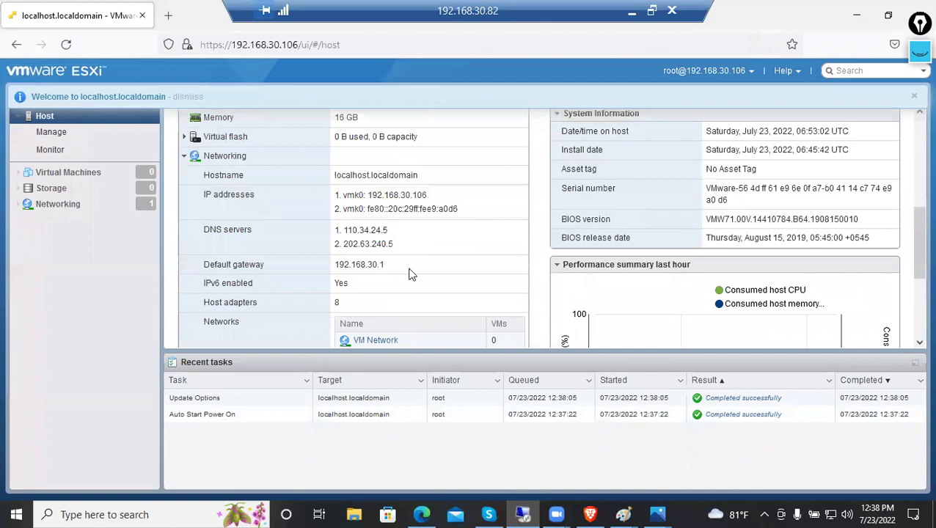
scroll(411, 275, "up", 5)
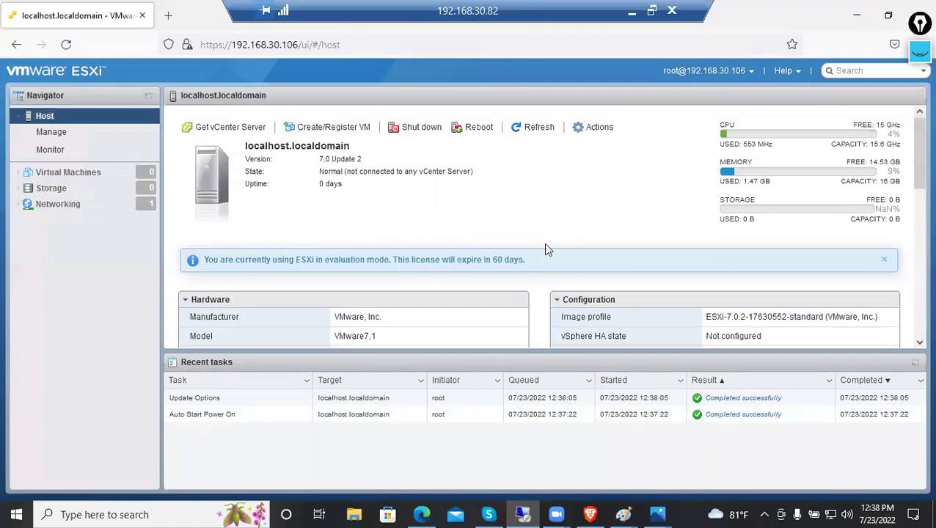
scroll(544, 243, "down", 8)
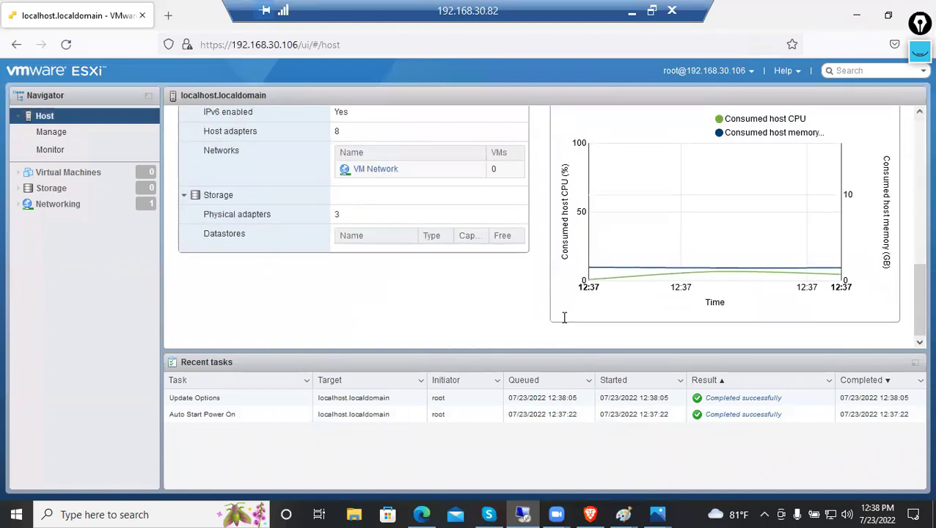
scroll(564, 317, "up", 8)
scroll(544, 321, "down", 8)
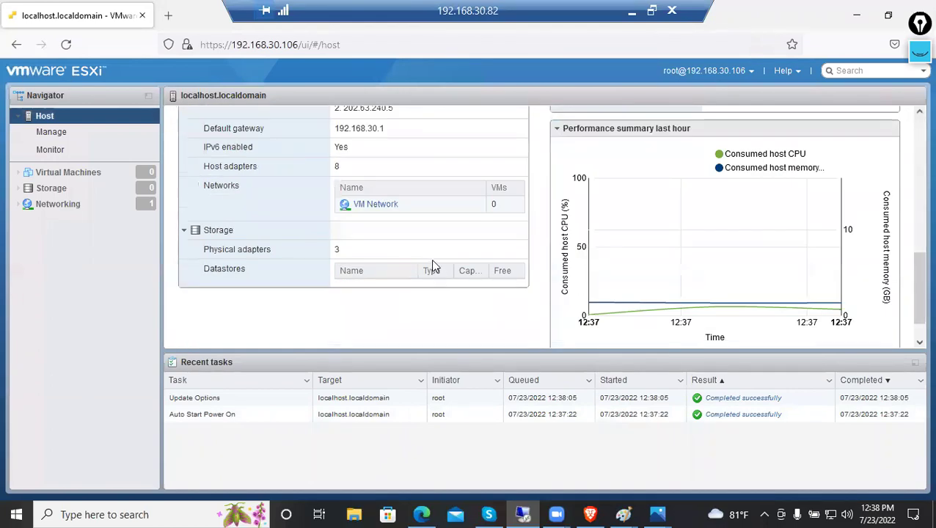
scroll(431, 268, "up", 8)
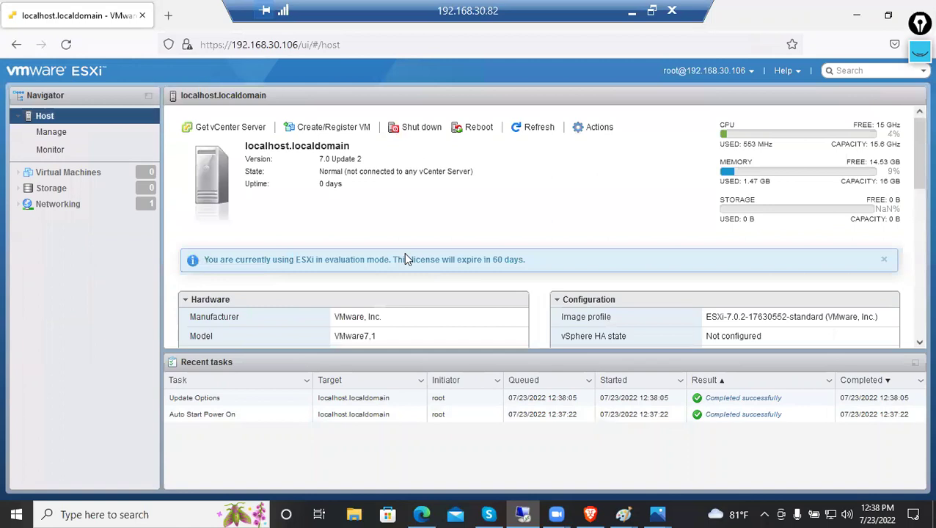
left_click(528, 133)
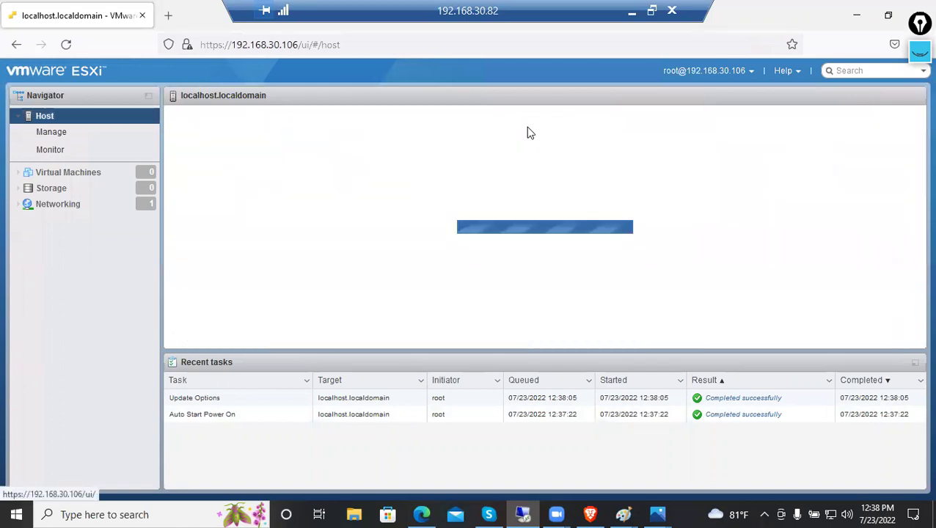
scroll(296, 299, "down", 6)
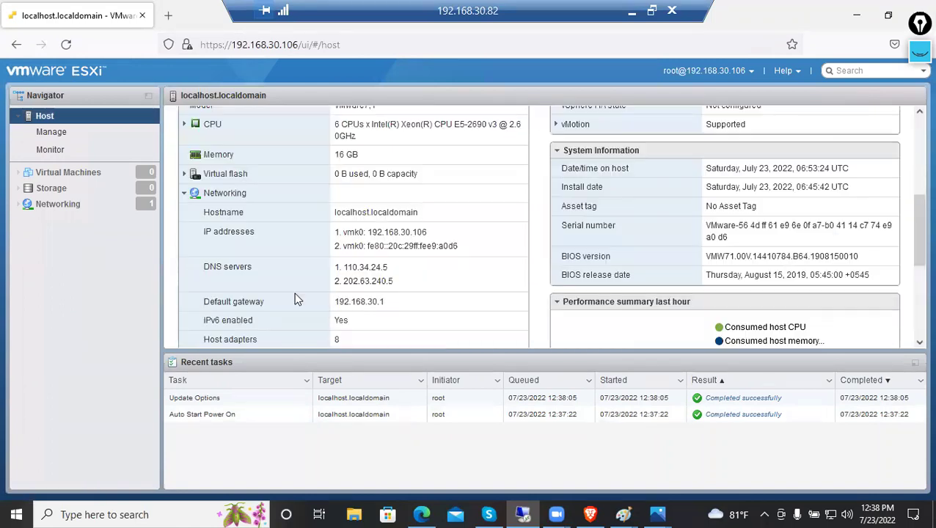
scroll(301, 309, "up", 6)
- Look through the host's virtual machines and its storage datastores, adapters, devices and persistent memory
left_click(81, 175)
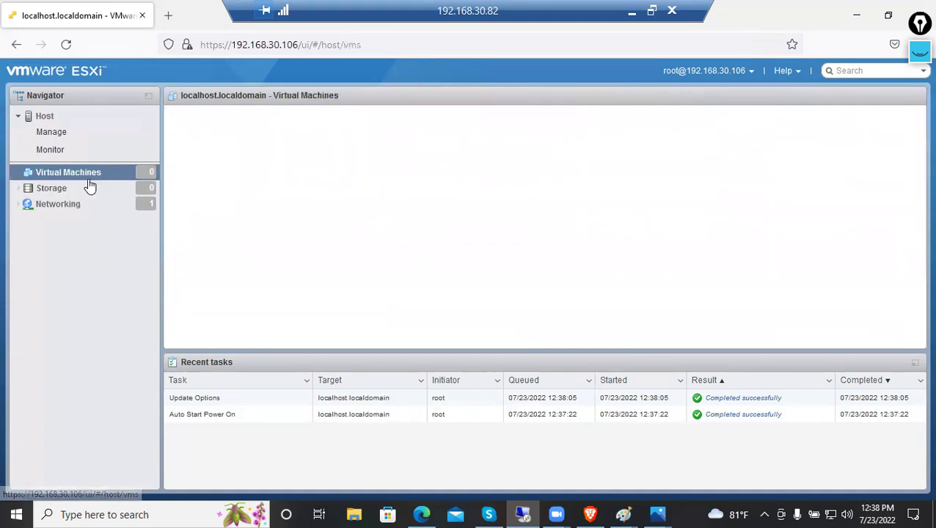
left_click(88, 193)
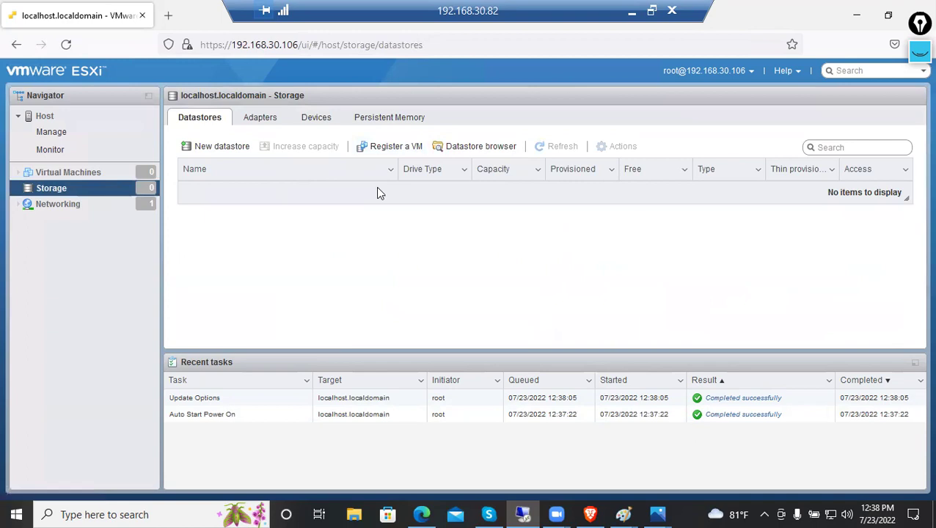
left_click(264, 122)
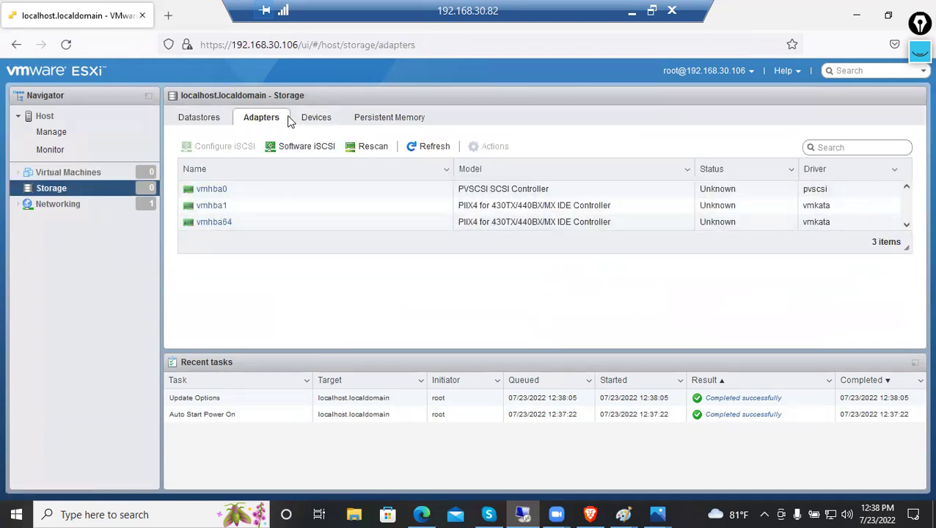
left_click(301, 120)
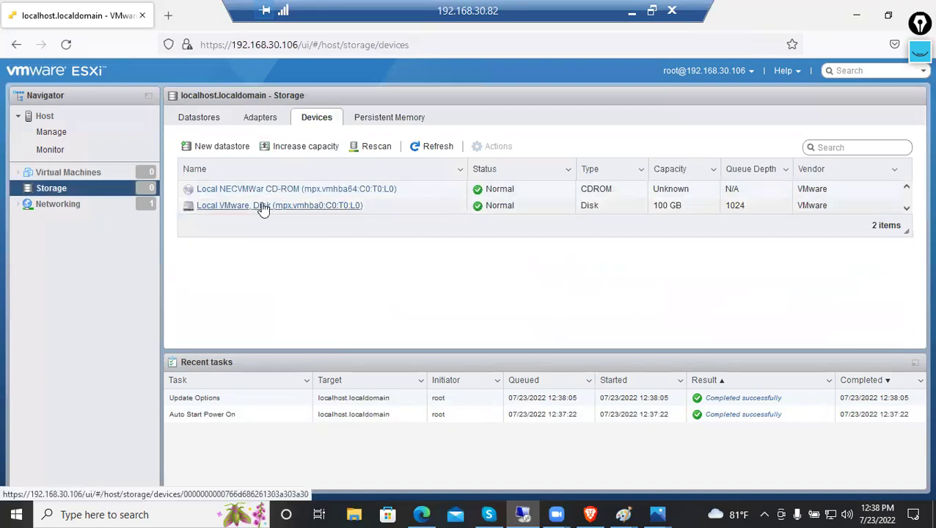
left_click(371, 119)
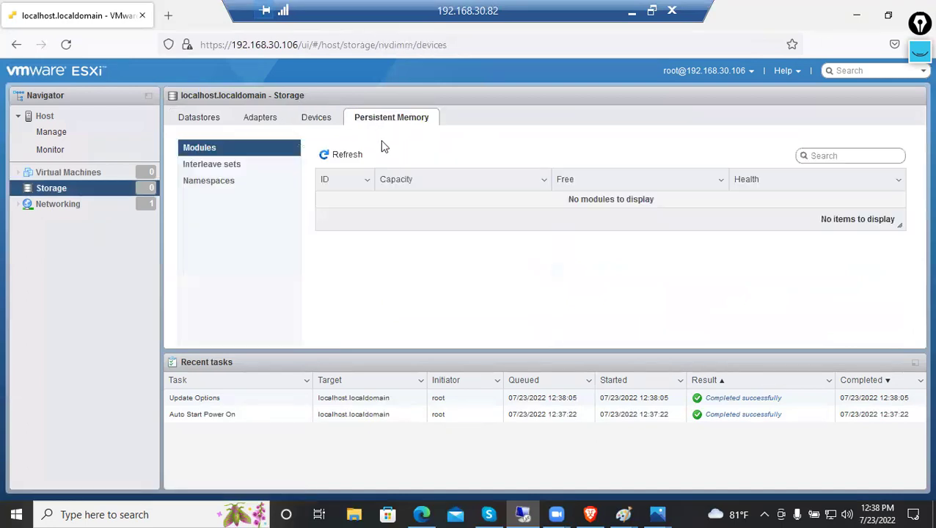
- Review the host's networking: port groups, virtual switches, physical NICs, VMkernel NICs, TCP/IP stacks and firewall rules
left_click(94, 208)
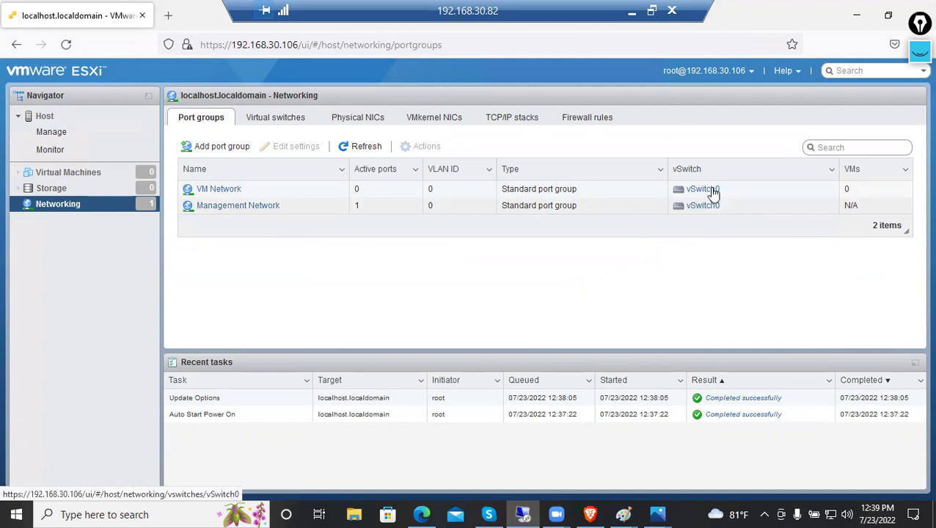
left_click(274, 120)
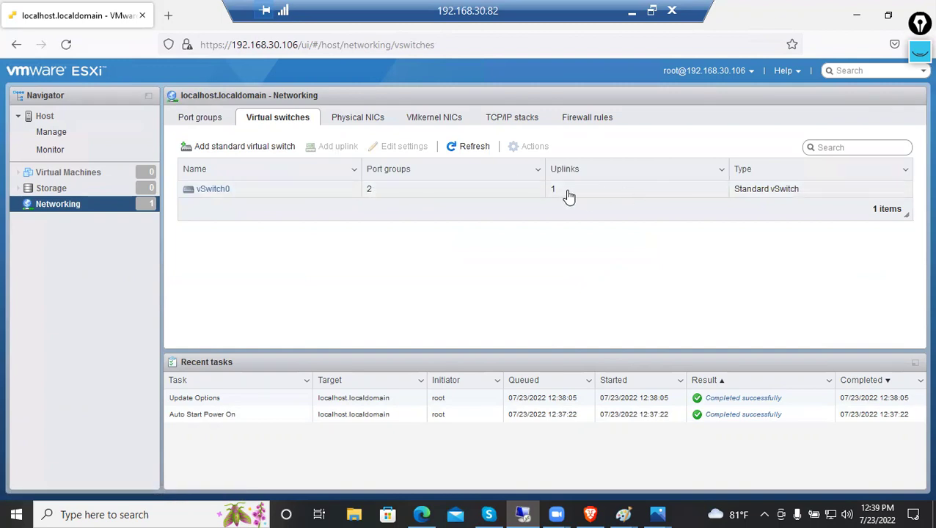
left_click(236, 44)
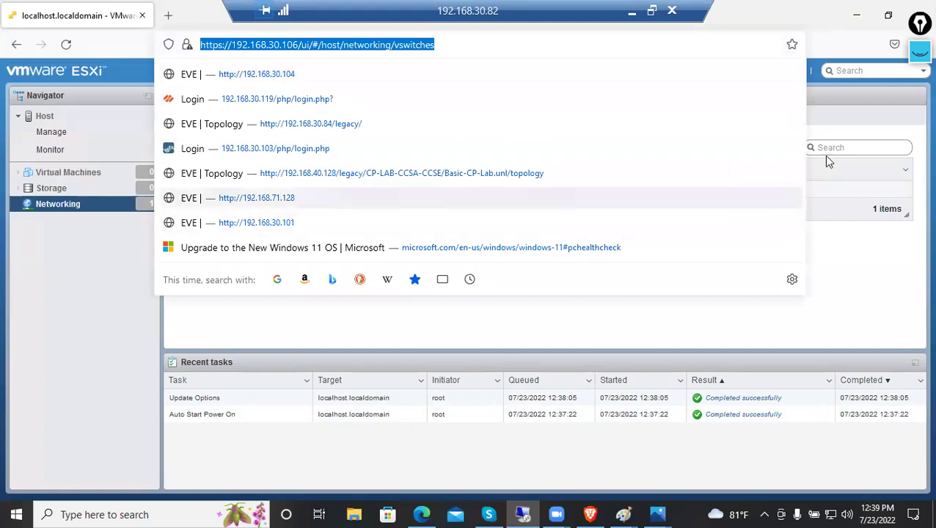
left_click(843, 128)
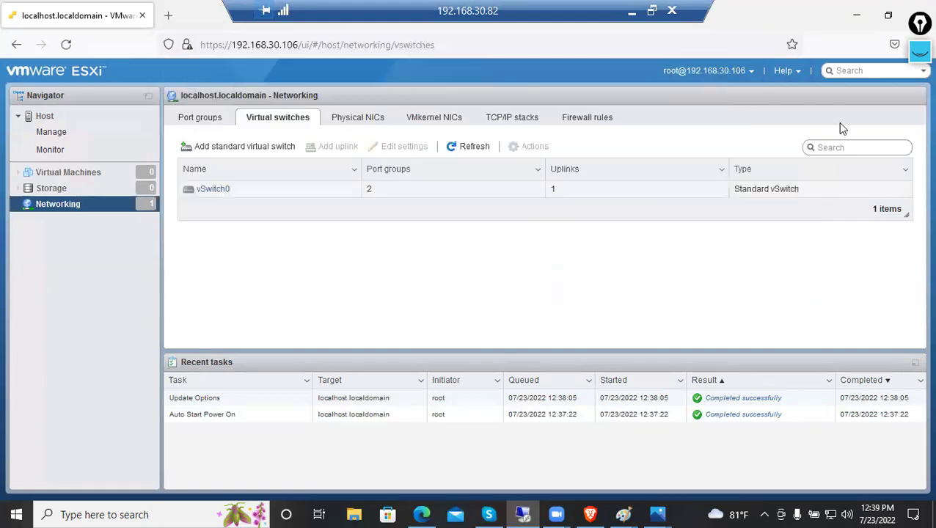
left_click(367, 122)
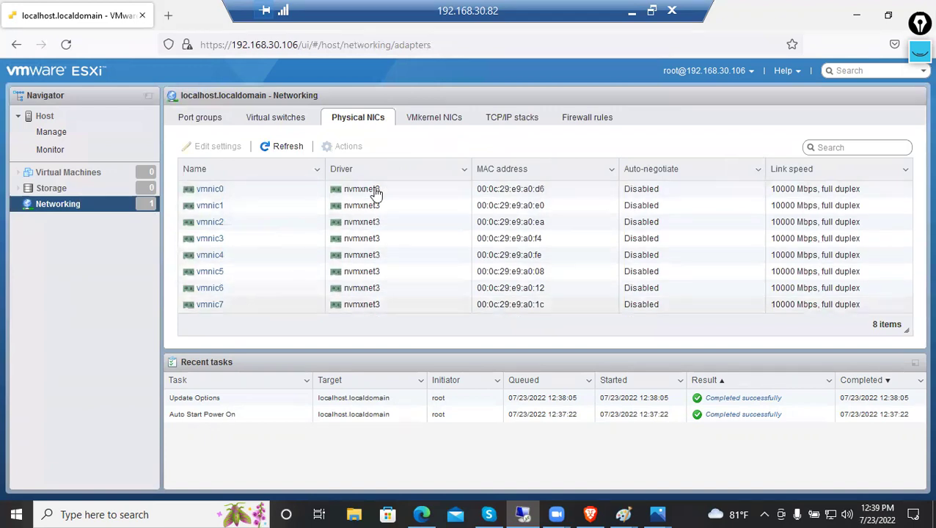
left_click(434, 119)
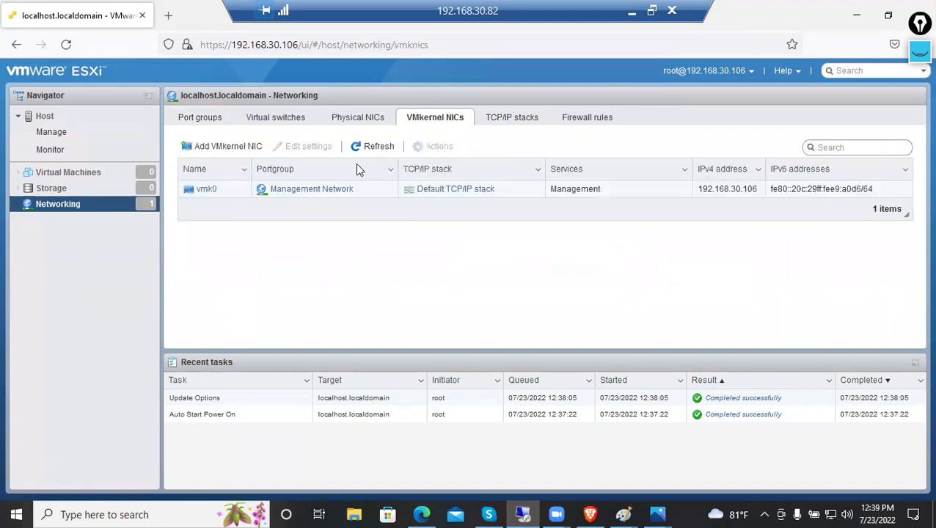
left_click(515, 122)
left_click(577, 126)
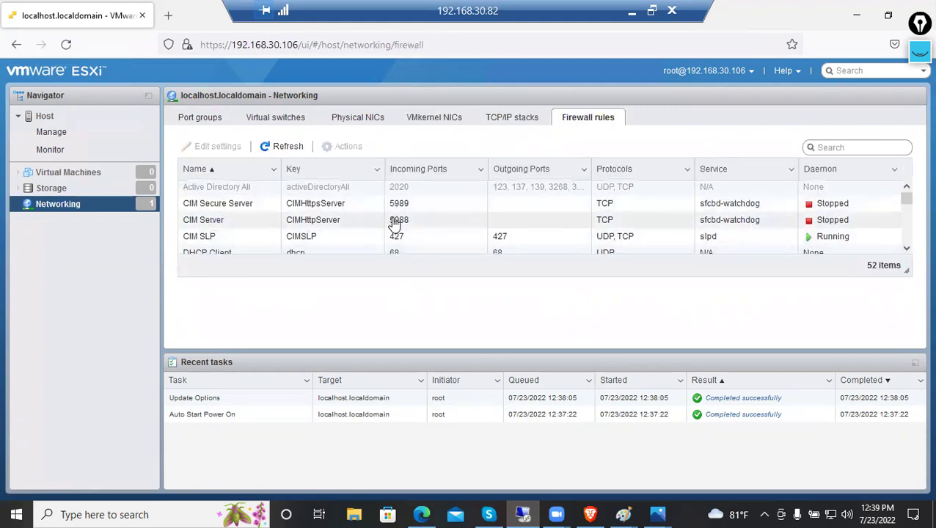
scroll(383, 244, "down", 10)
scroll(381, 244, "up", 8)
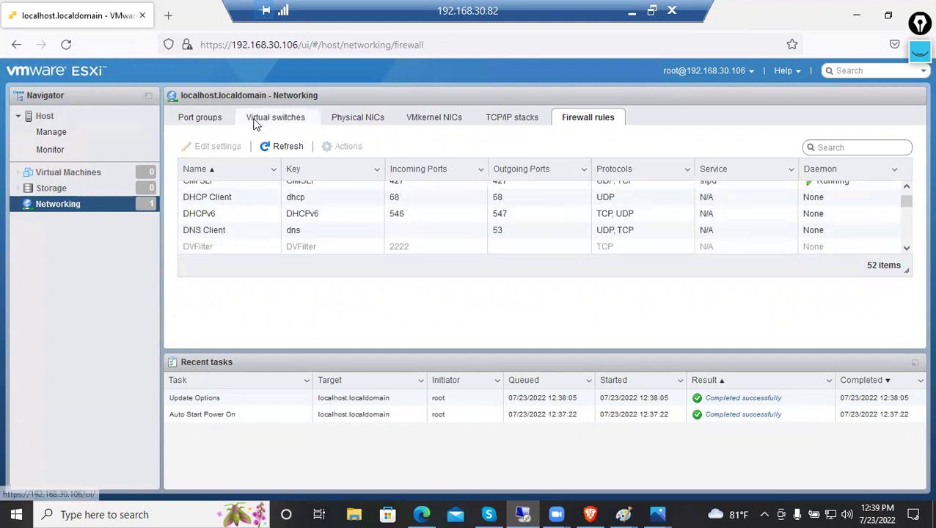
left_click(202, 118)
- Return to the host overview and look over its network, storage and performance details again
left_click(62, 120)
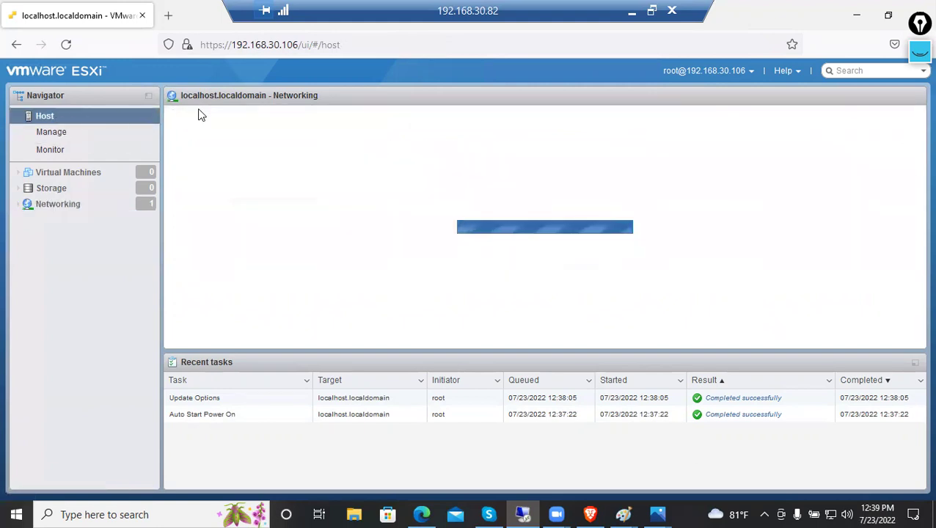
scroll(536, 276, "down", 1)
scroll(429, 320, "down", 10)
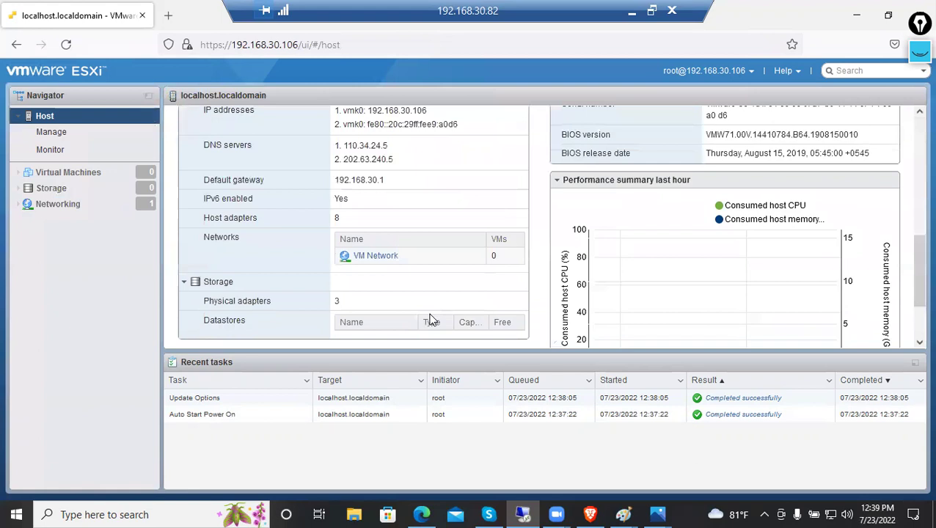
scroll(298, 215, "up", 10)
scroll(288, 201, "up", 1)
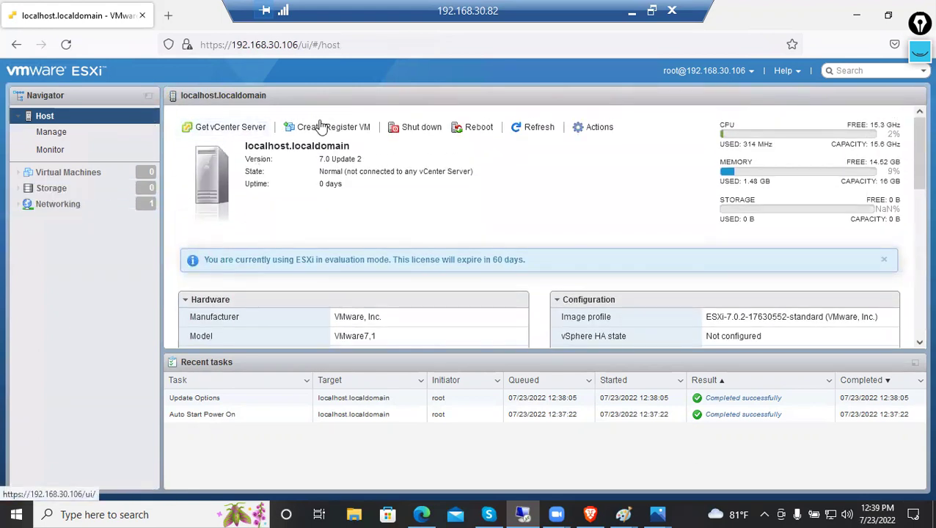
- Refresh the host overview and examine the licensing details and feature list in the host's management settings
left_click(580, 127)
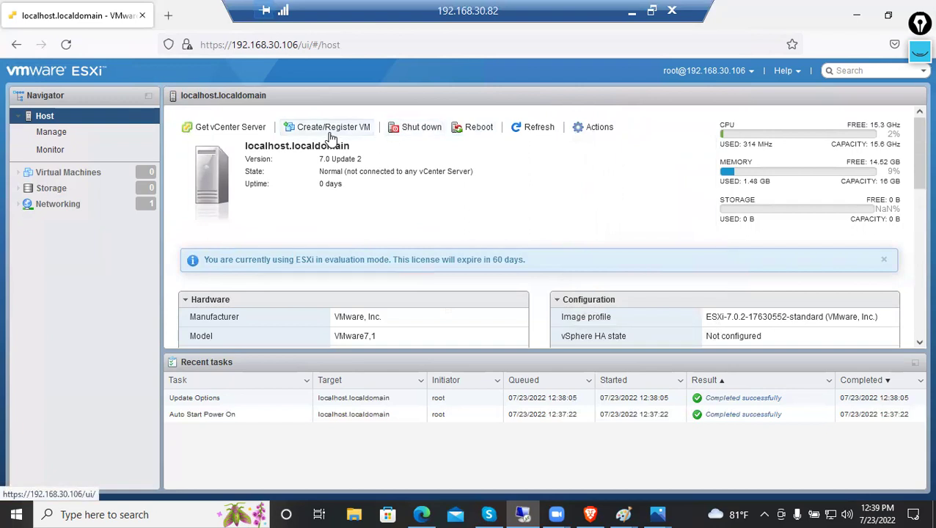
left_click(535, 130)
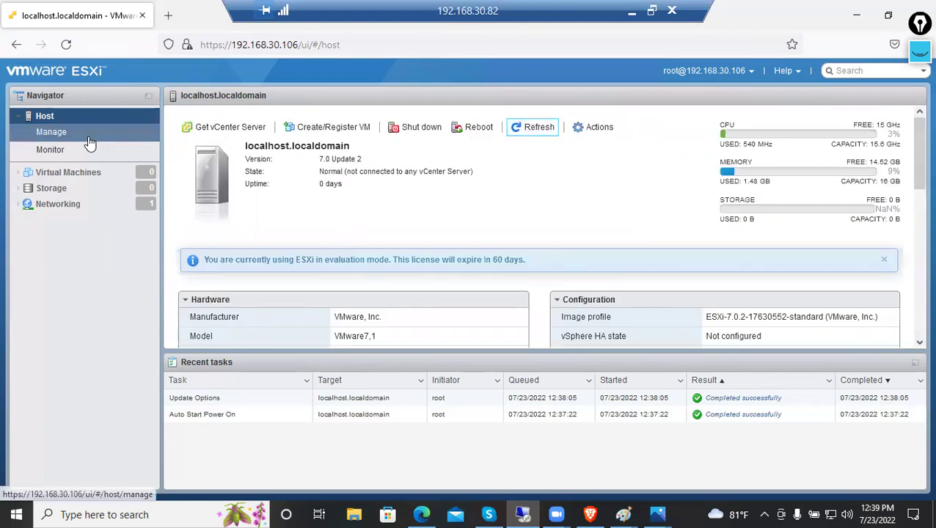
left_click(89, 136)
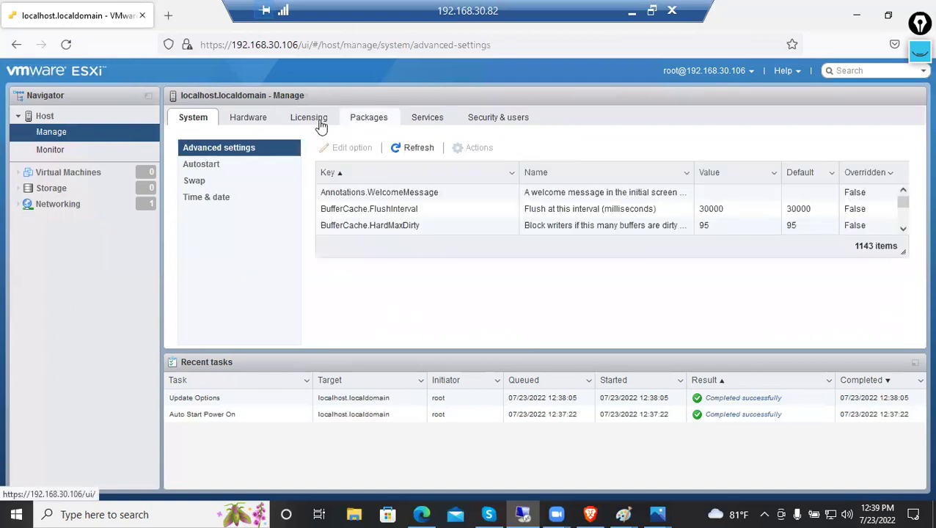
left_click(320, 123)
scroll(460, 228, "down", 8)
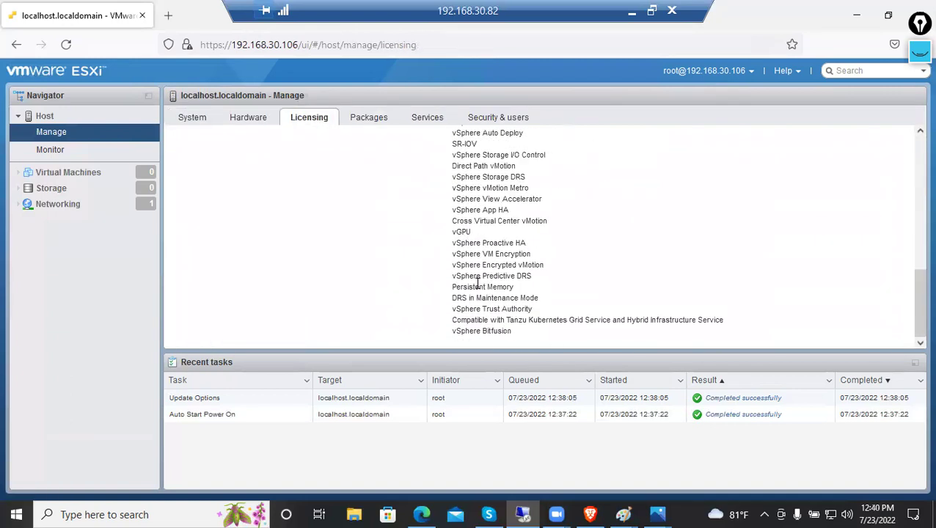
scroll(505, 327, "up", 8)
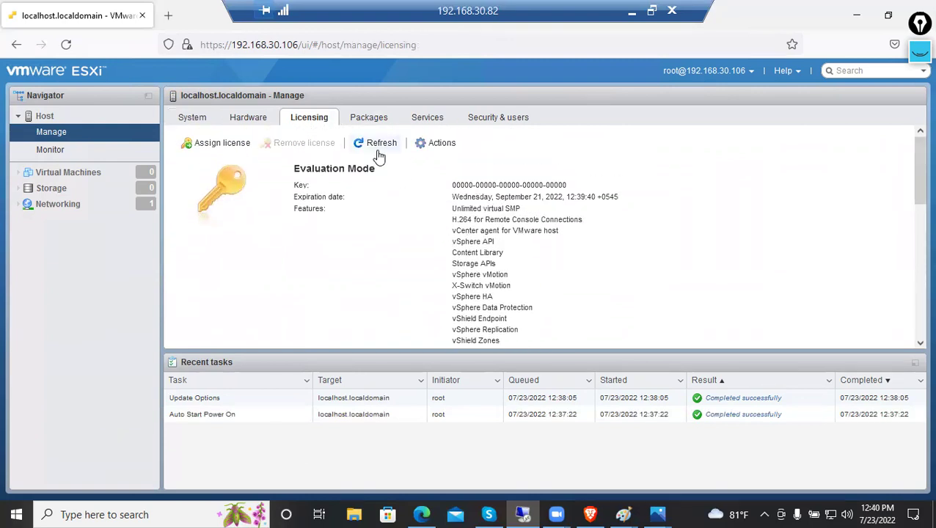
- Refresh the licensing information and look at the license assignment form, closing it without assigning a key
left_click(378, 144)
left_click(242, 145)
left_click(469, 232)
left_click(614, 361)
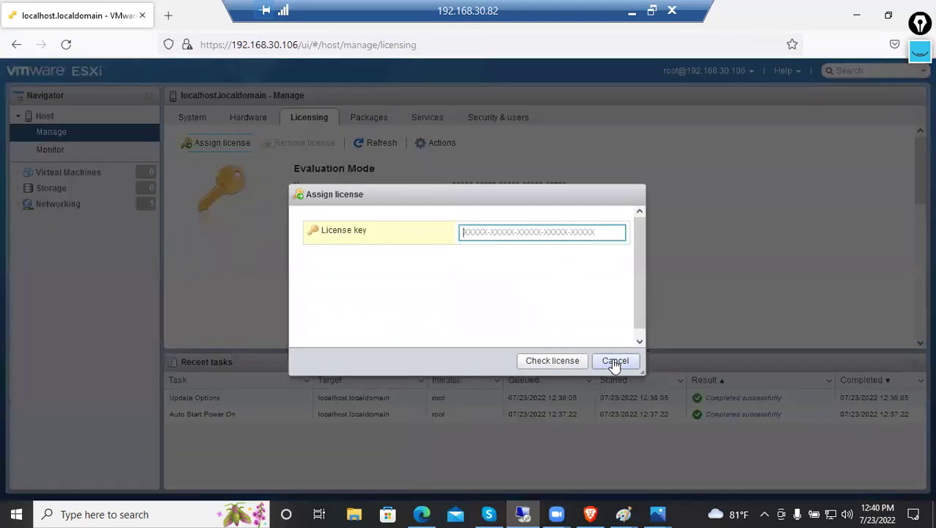
- Review the host's installed packages, services, and security settings, including acceptance level, users and roles
left_click(370, 118)
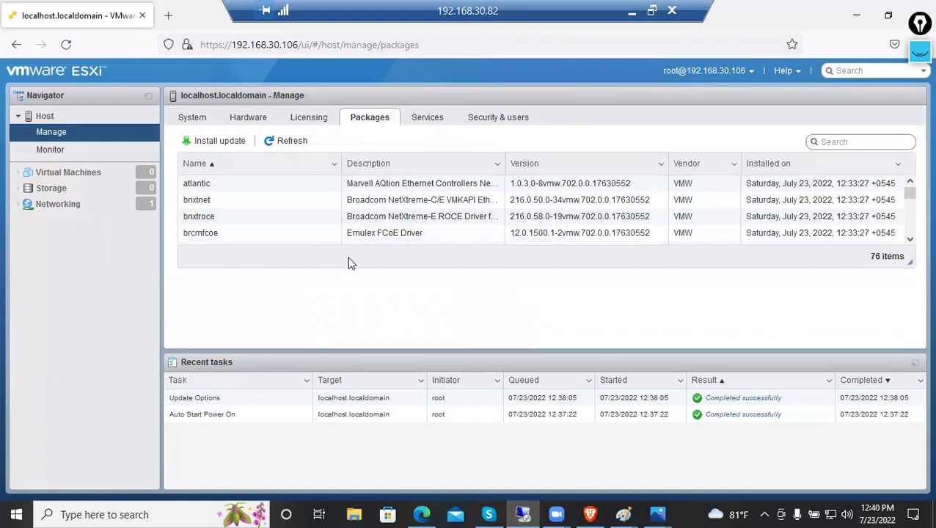
left_click(430, 120)
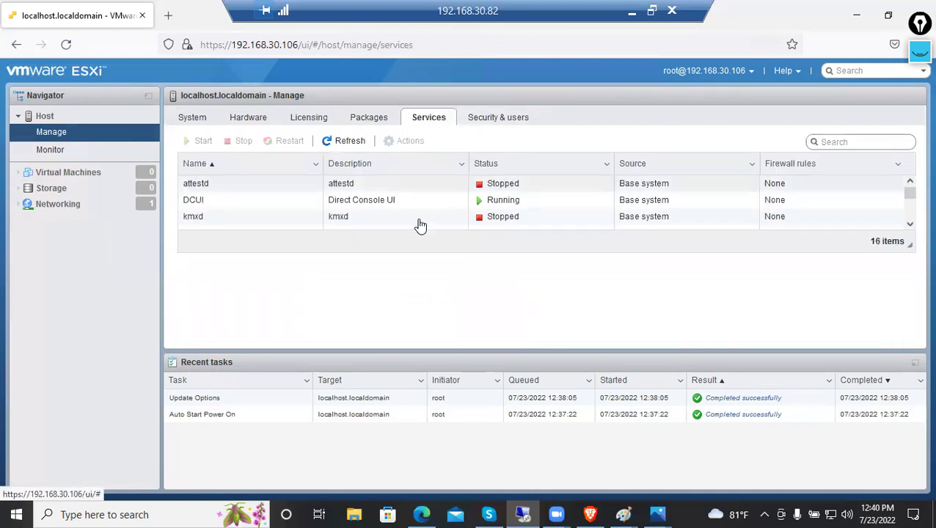
left_click(495, 127)
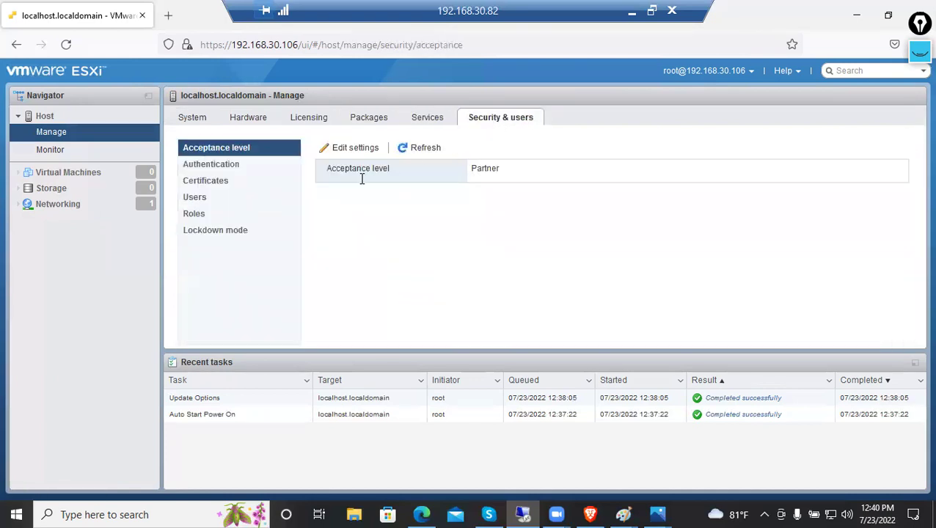
left_click(242, 199)
left_click(247, 214)
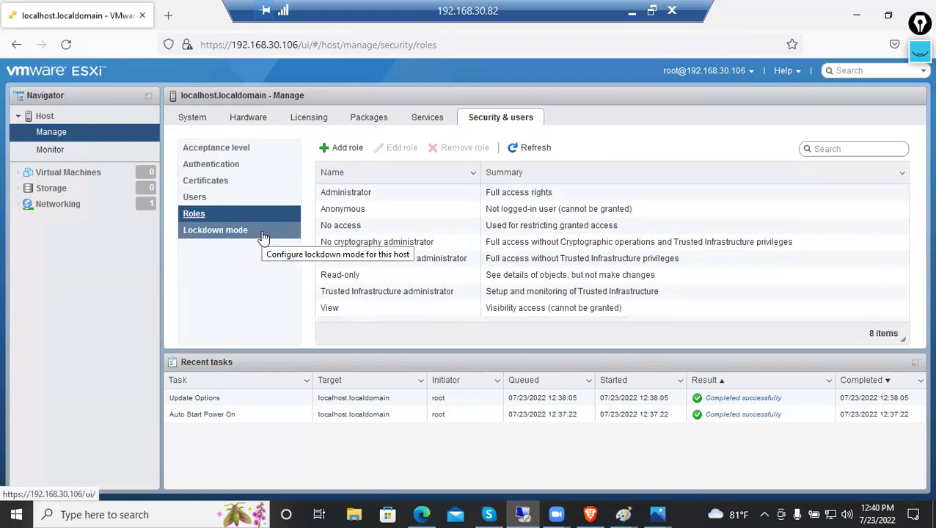
- Save the host's time settings with the date and time configured manually instead of through NTP
left_click(200, 119)
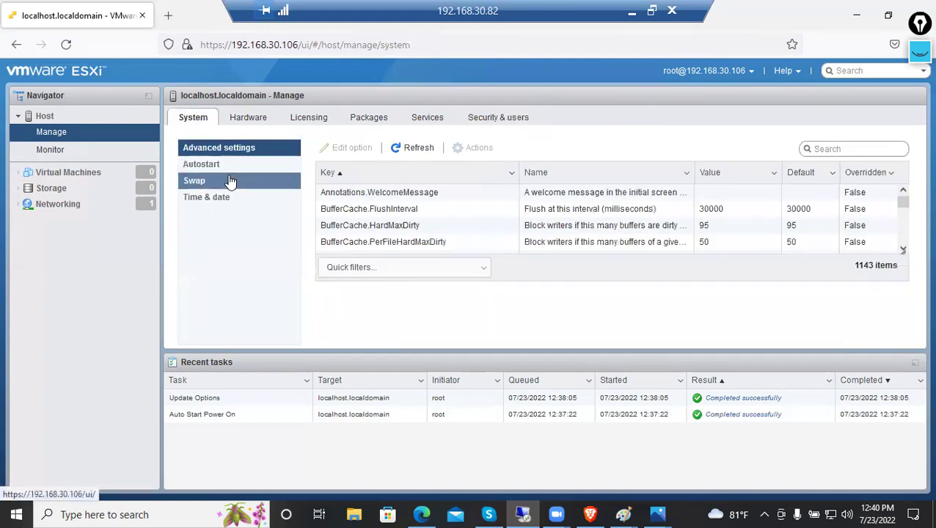
left_click(222, 209)
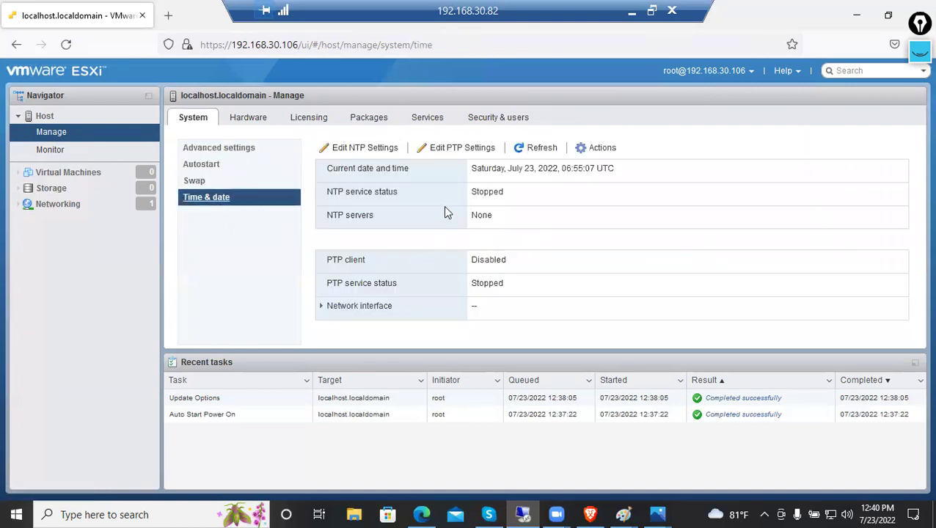
left_click(376, 152)
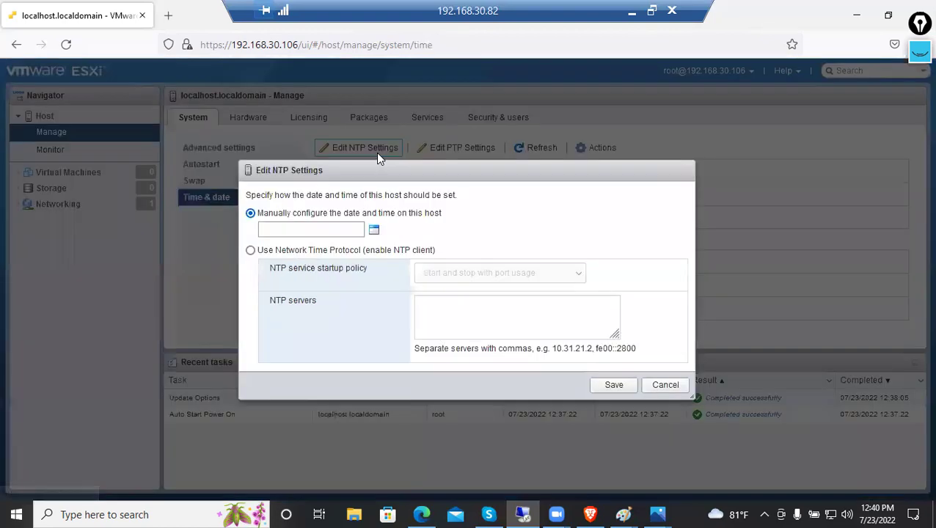
left_click(617, 386)
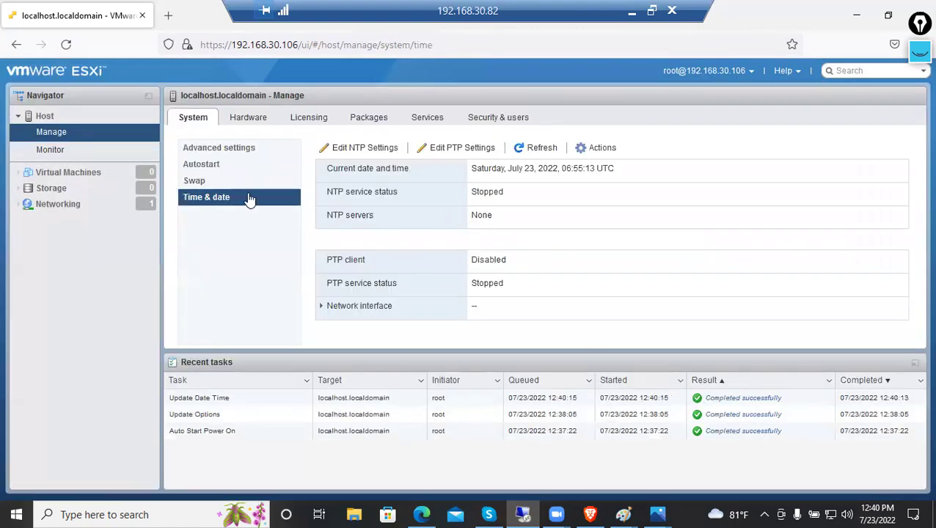
- Look again through the host's licensing, packages, services and security settings, and check its PCI devices
left_click(299, 122)
left_click(260, 119)
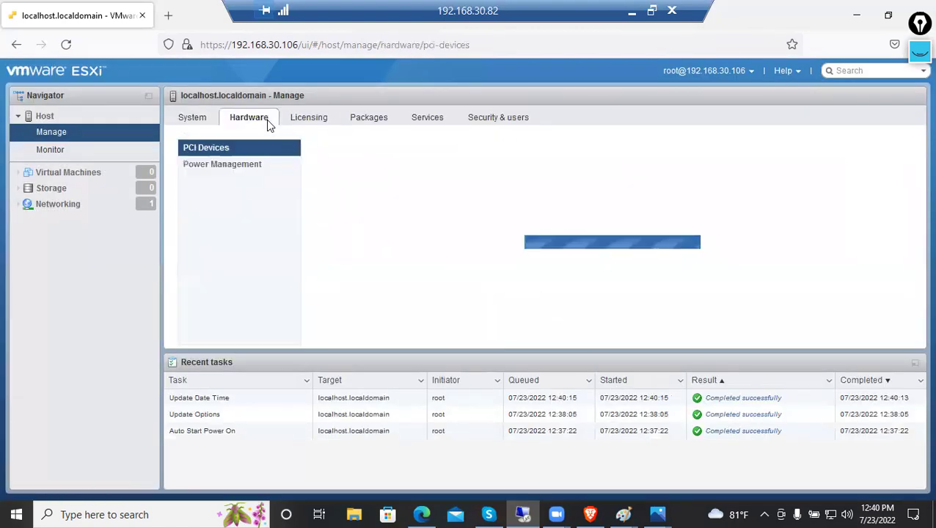
left_click(378, 121)
left_click(432, 122)
left_click(485, 119)
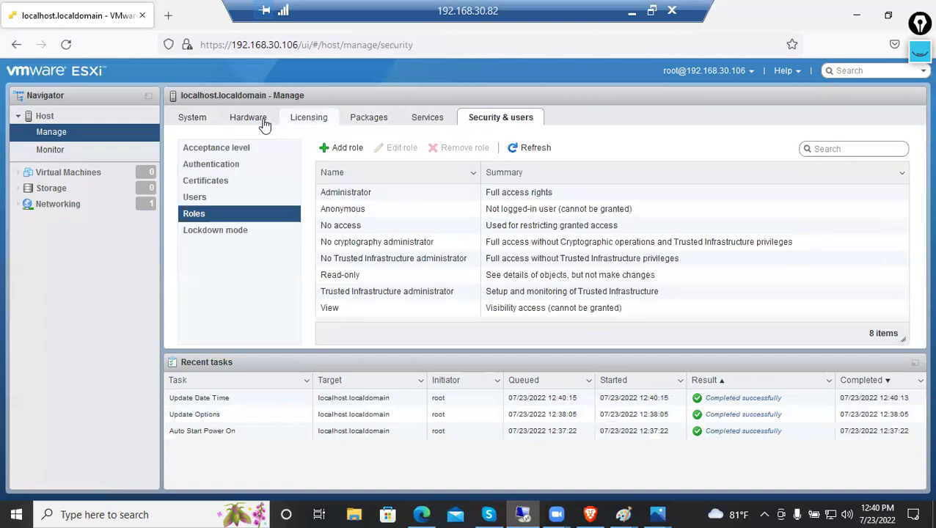
left_click(262, 120)
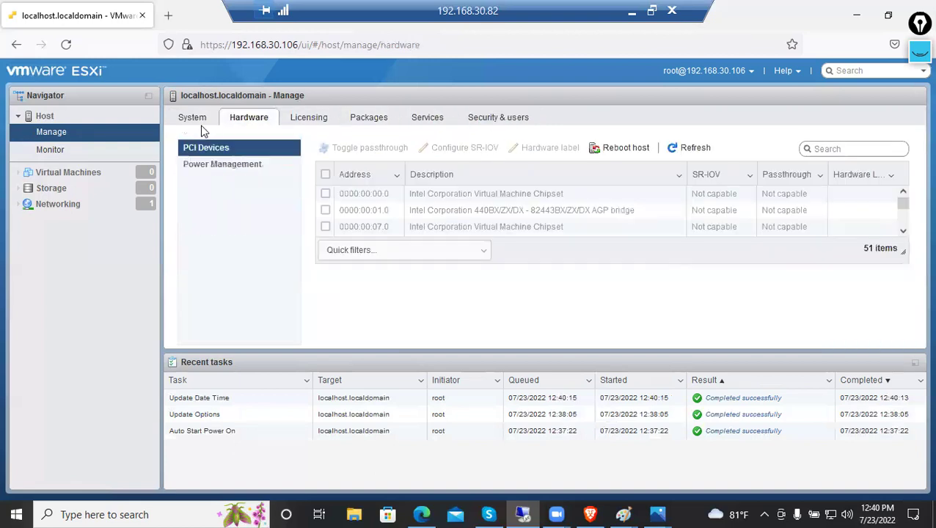
- Review the host's monitoring pages: CPU performance, hardware sensors, events, tasks and notifications
left_click(66, 150)
scroll(448, 293, "down", 2)
scroll(433, 301, "up", 3)
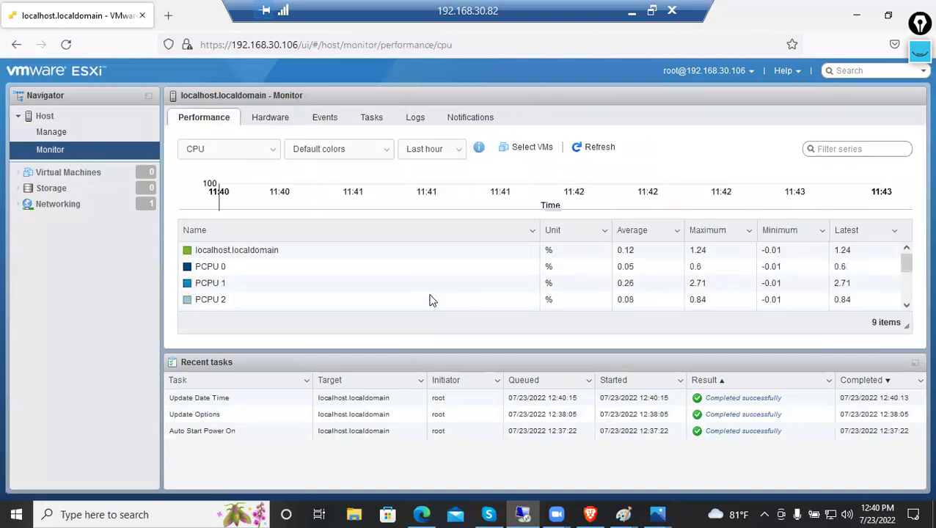
left_click(288, 123)
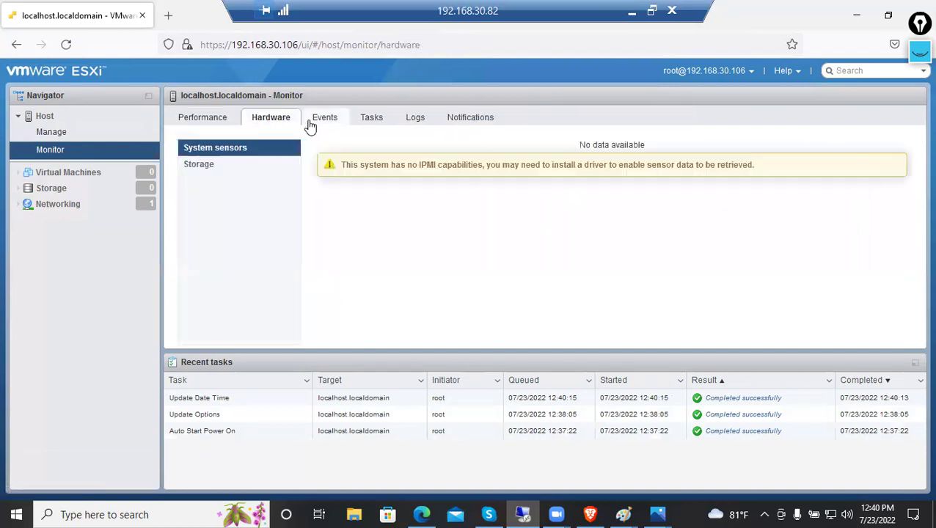
left_click(318, 126)
left_click(371, 123)
left_click(459, 119)
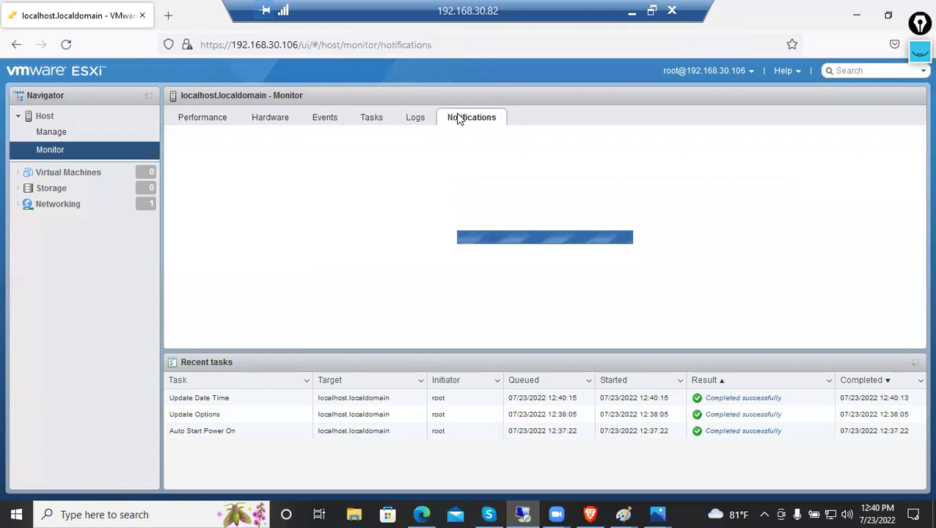